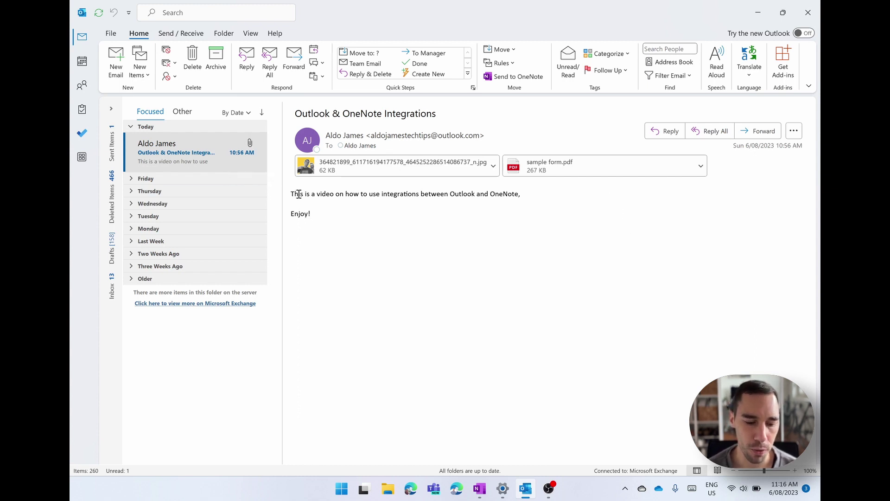
Send the Outlook & OneNote Integrations email, with its attachments, to OneNote's Scripts section
left_click_drag(294, 196, 510, 197)
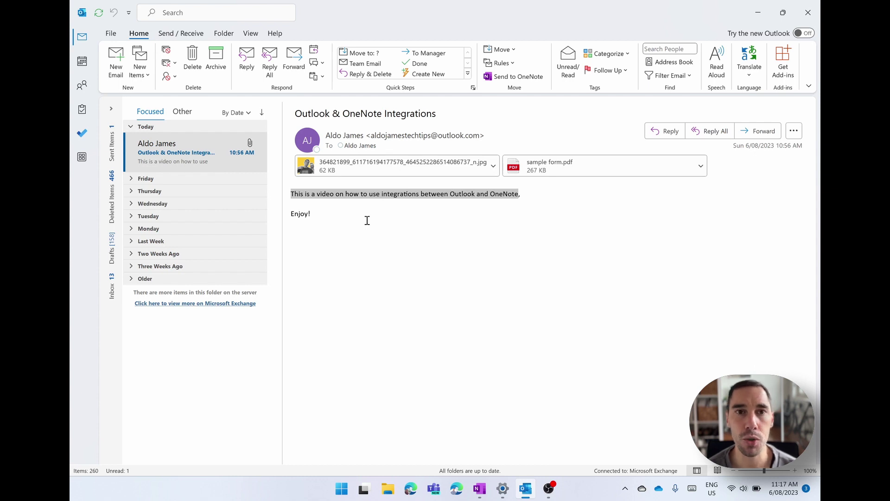
left_click(354, 253)
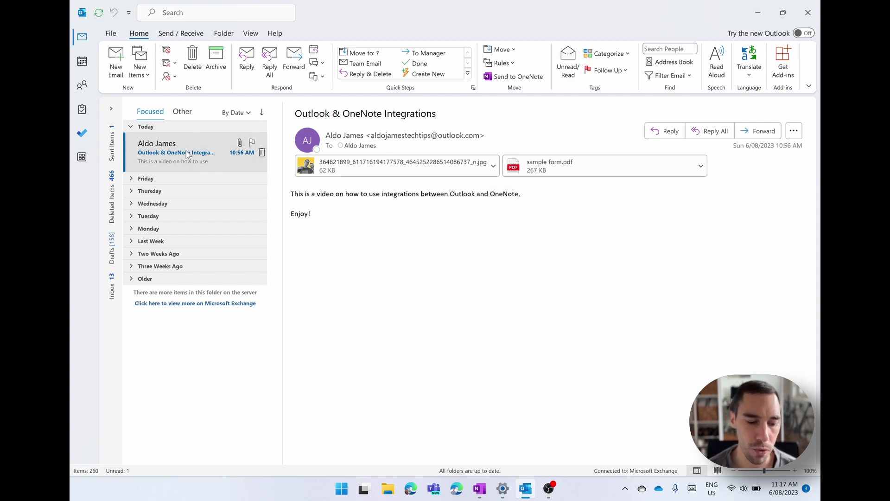
right_click(188, 155)
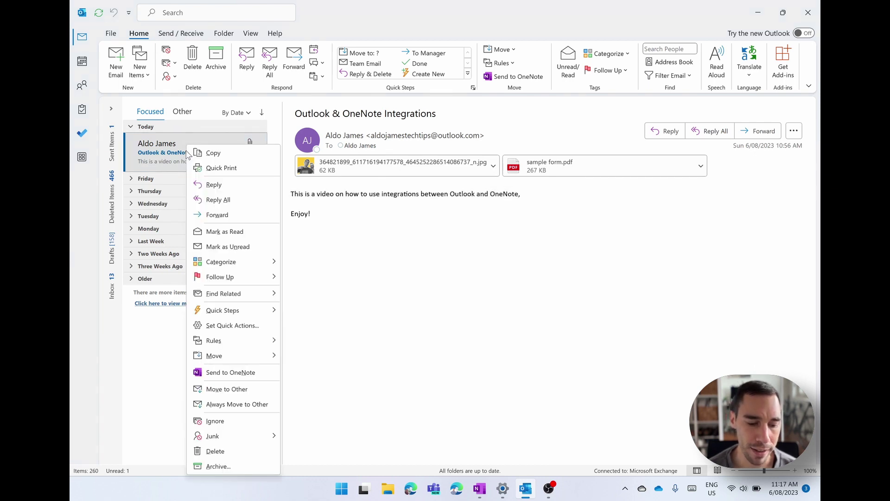
left_click(230, 372)
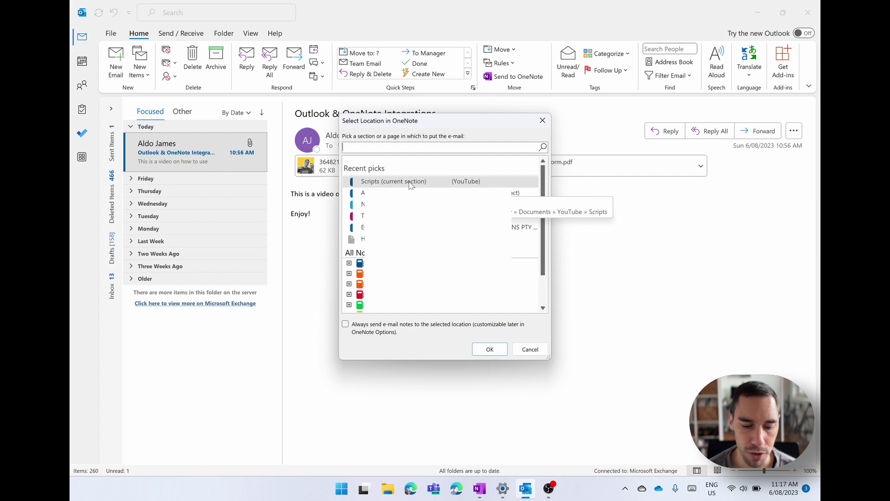
left_click(409, 185)
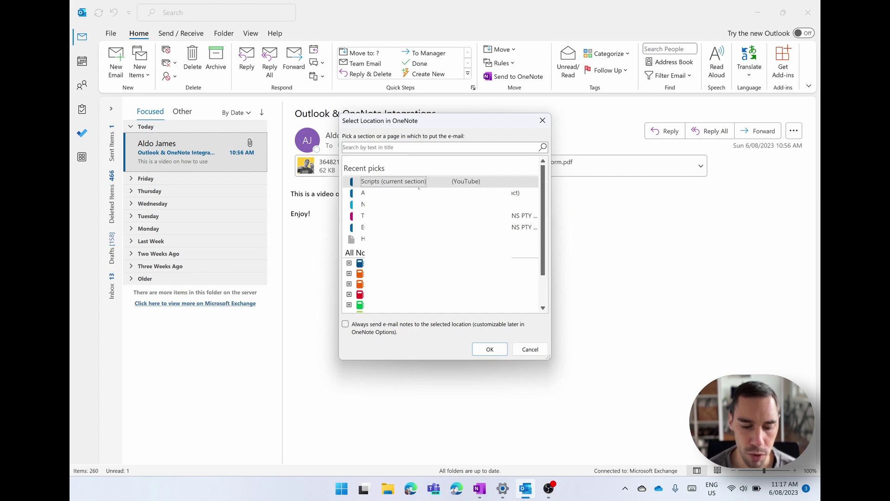
left_click(490, 350)
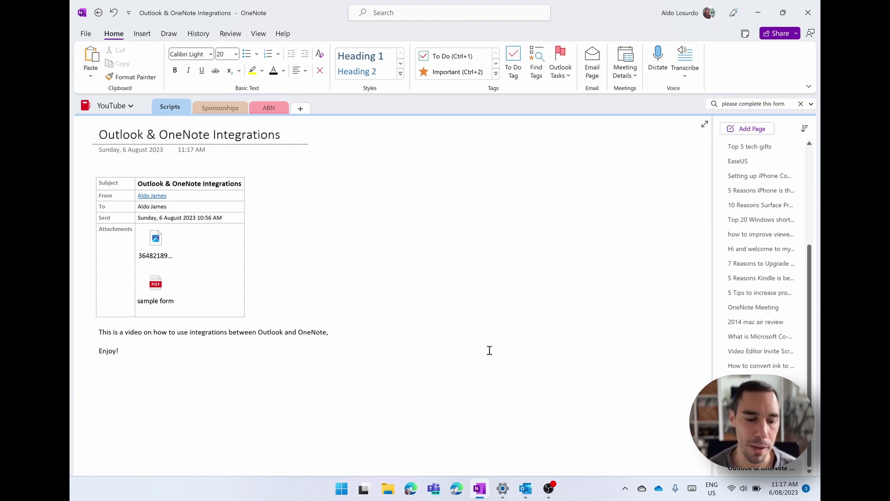
left_click_drag(289, 133, 114, 131)
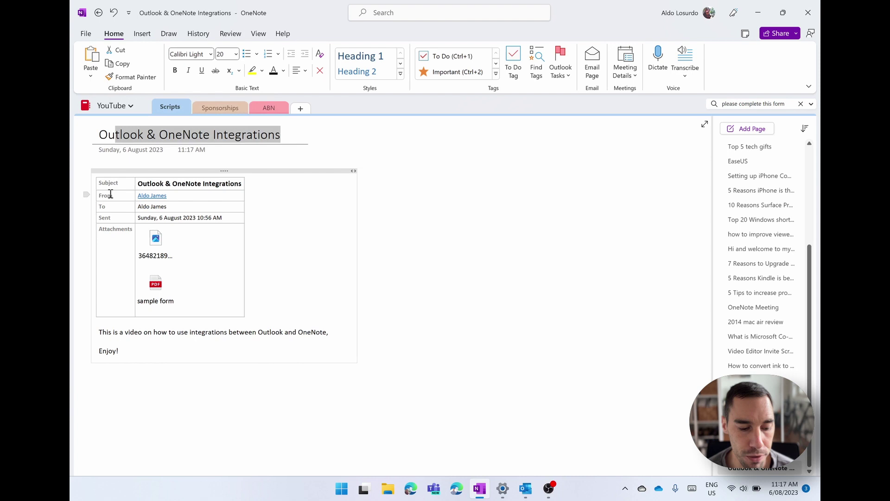
left_click_drag(107, 195, 183, 215)
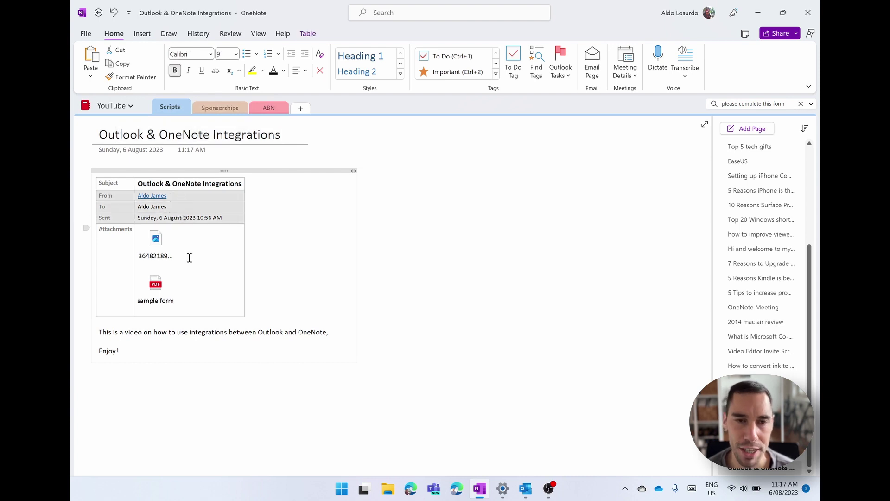
double_click(160, 253)
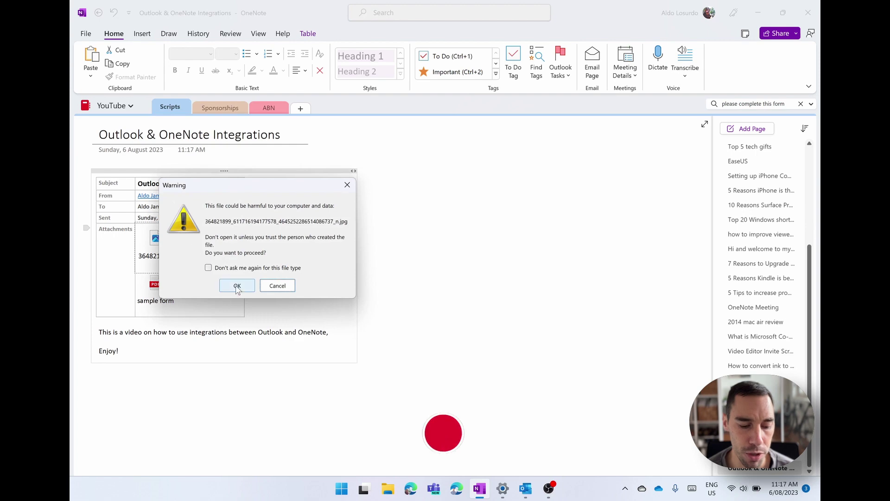
left_click(237, 286)
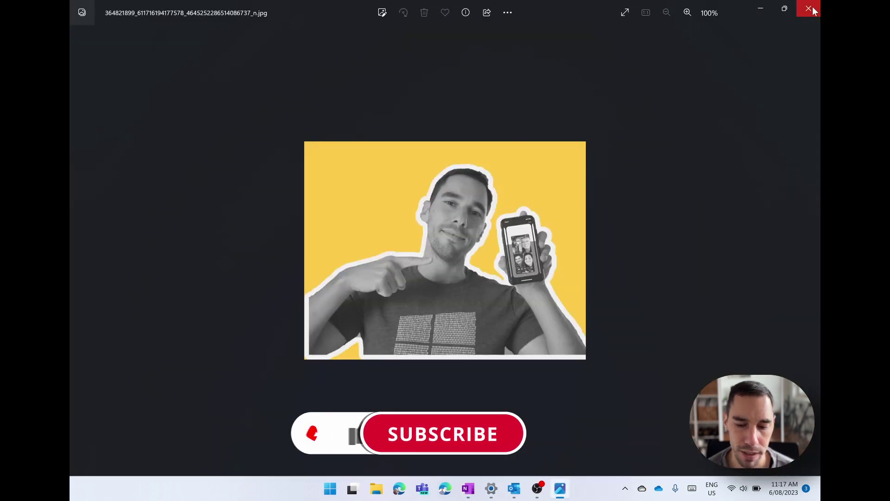
left_click(809, 9)
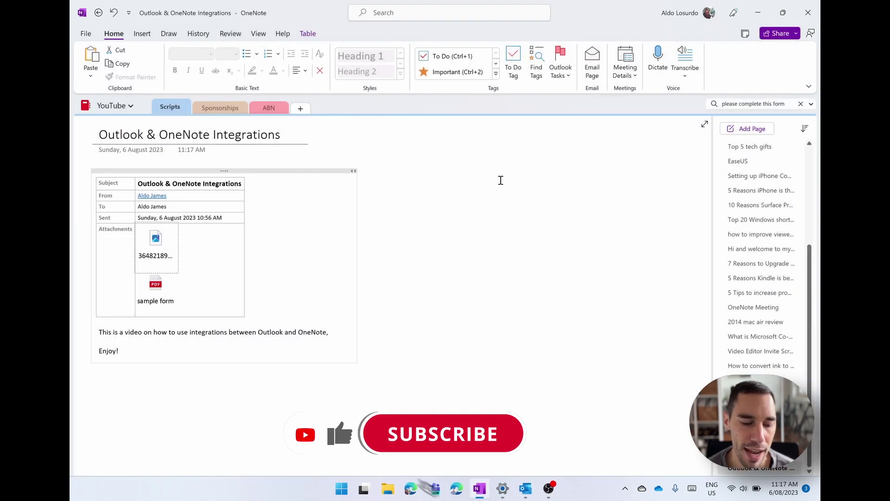
double_click(156, 285)
left_click(239, 286)
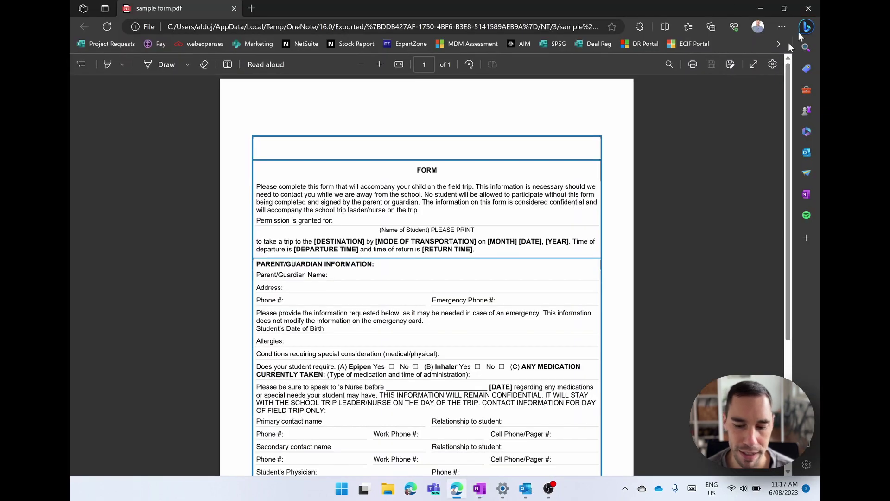
left_click(808, 9)
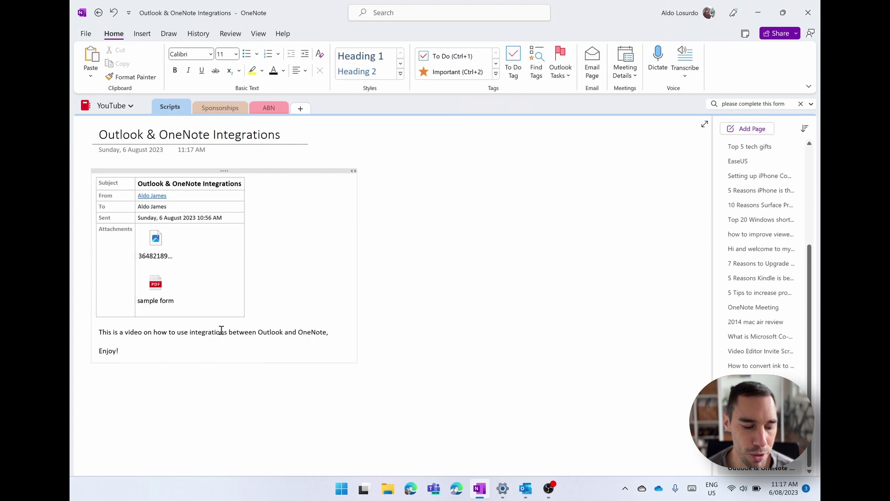
left_click_drag(122, 351, 102, 331)
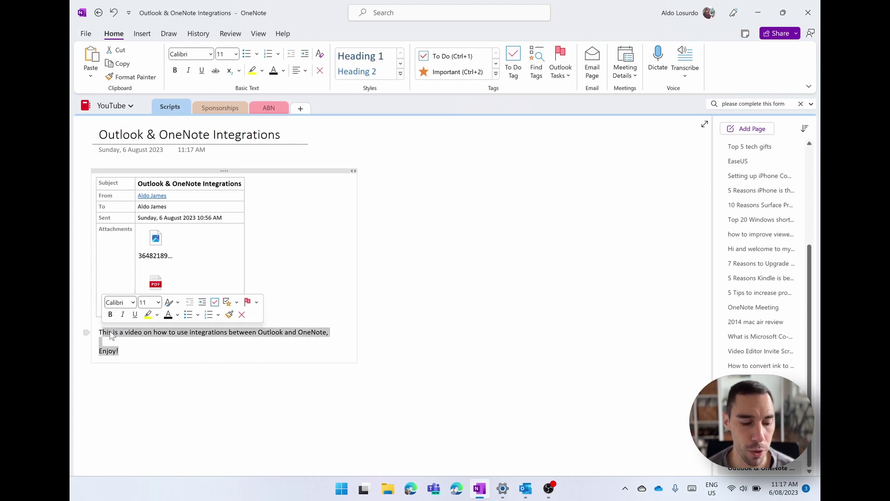
left_click(139, 333)
Back in Outlook, start Send to OneNote for the integrations email, then cancel without sending
key("alt+Tab")
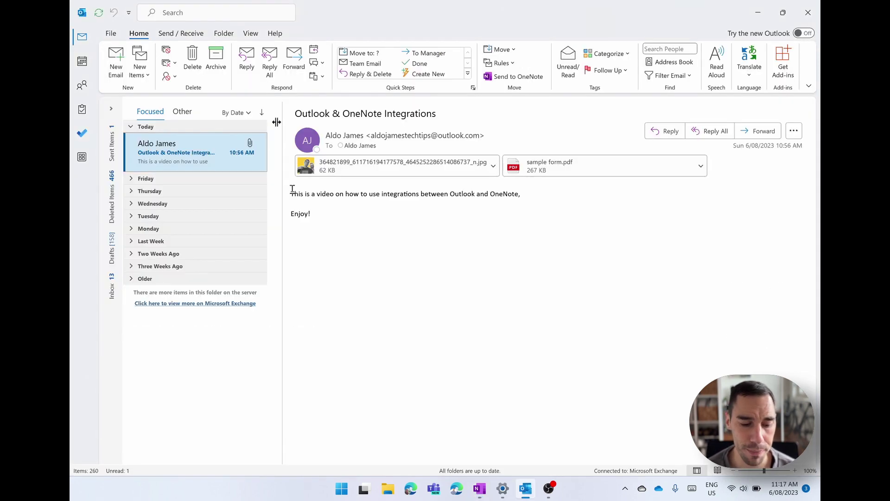
right_click(190, 145)
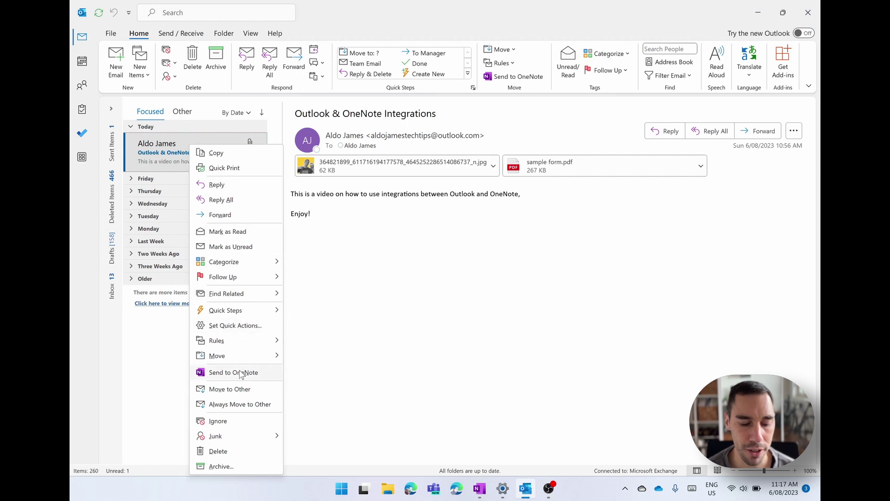
left_click(443, 282)
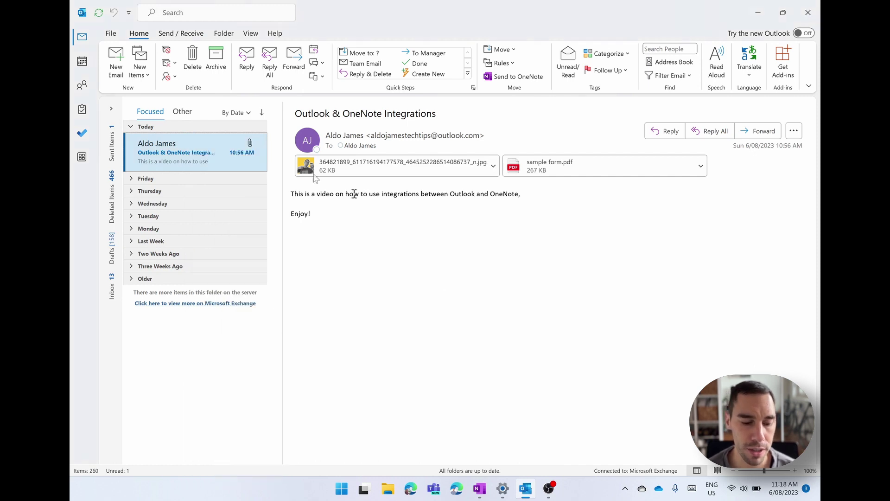
left_click(516, 79)
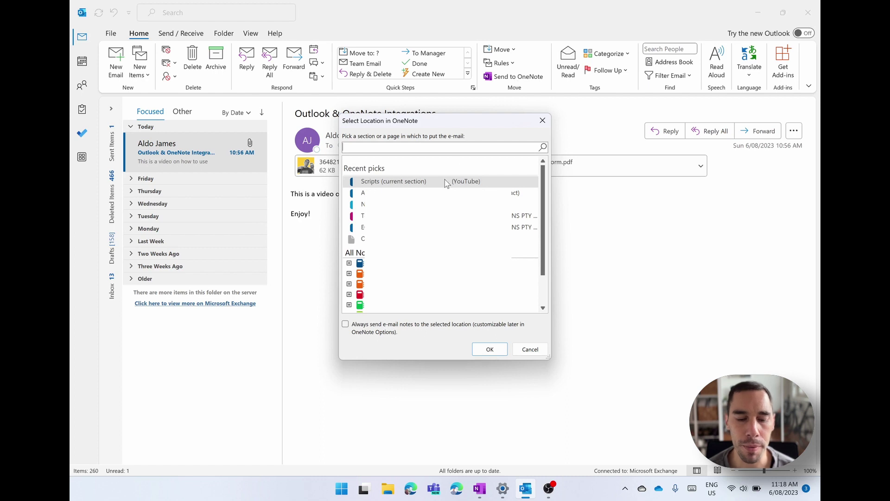
left_click(543, 120)
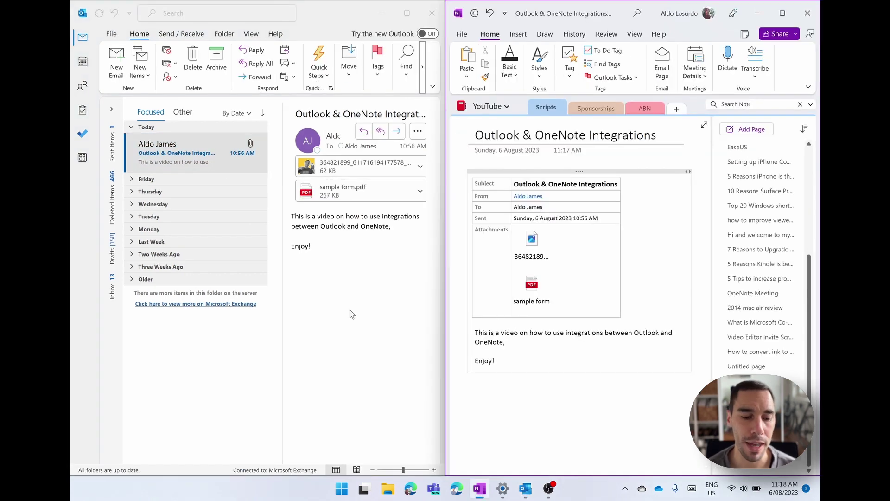
Add a new blank Scripts page and insert the integrations email onto it as an attached file
left_click(515, 333)
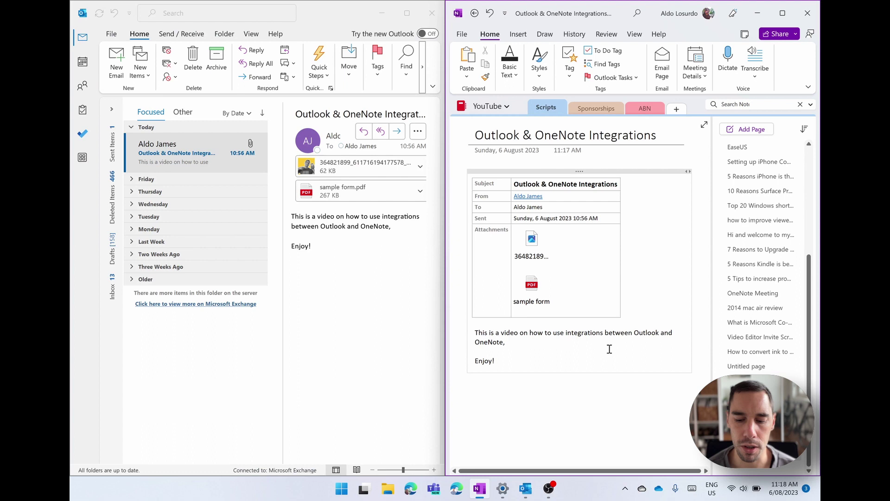
left_click(761, 133)
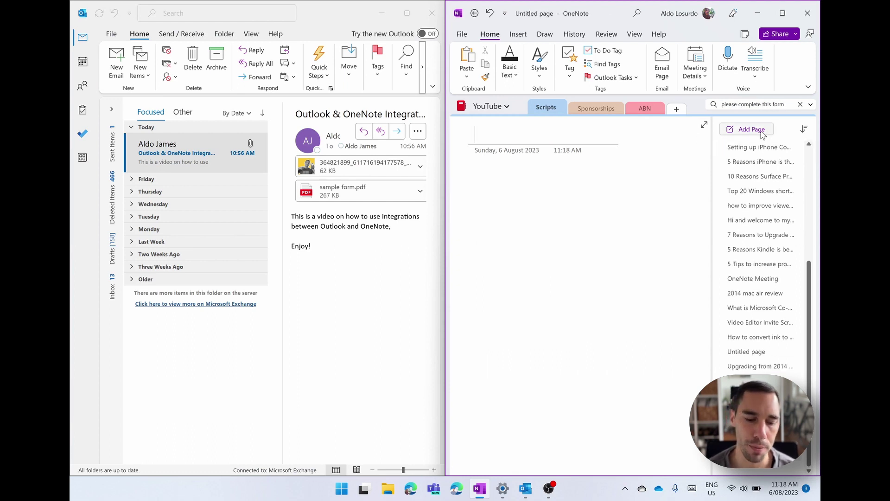
key("Return")
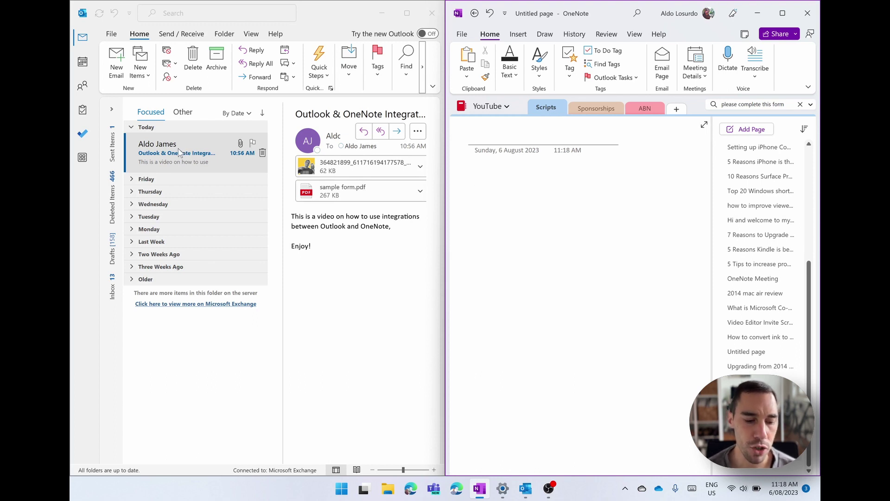
left_click_drag(183, 153, 504, 206)
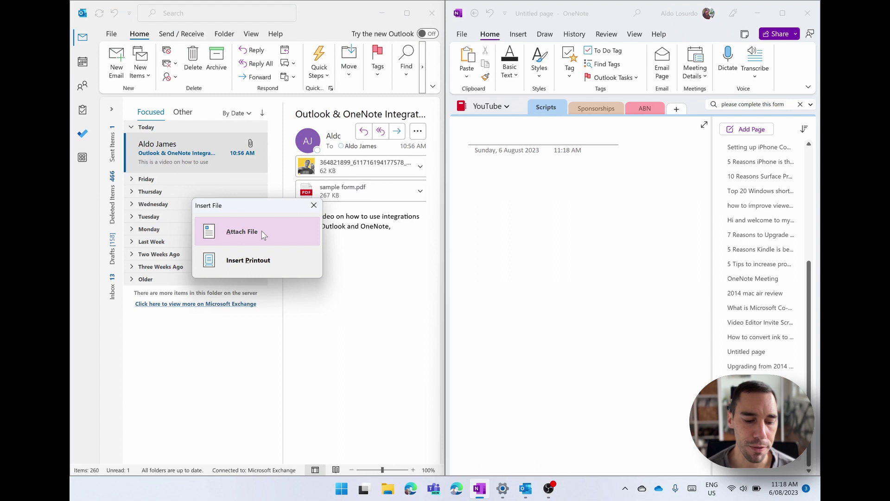
left_click(264, 235)
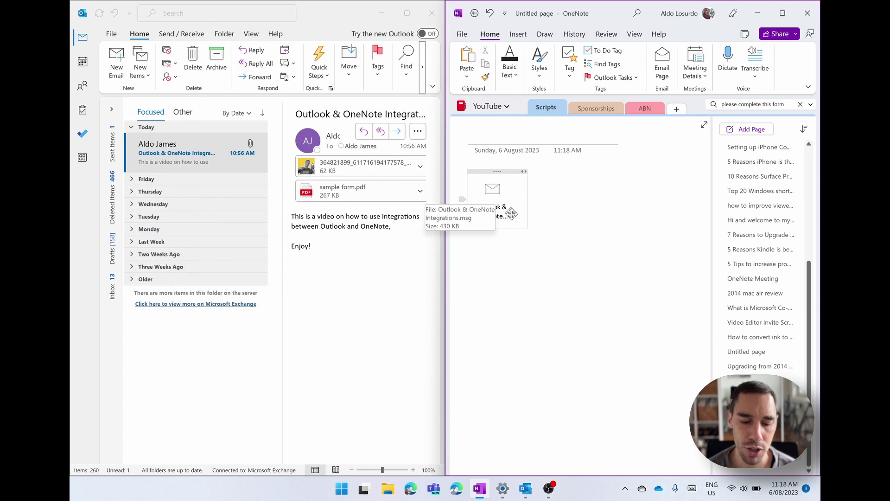
Open the email saved on the page, accepting the Outlook warning
left_click(492, 200)
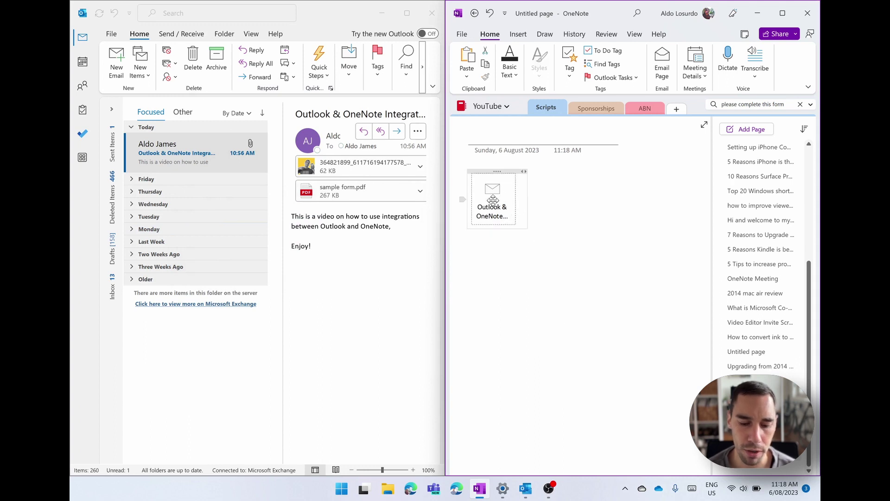
double_click(492, 192)
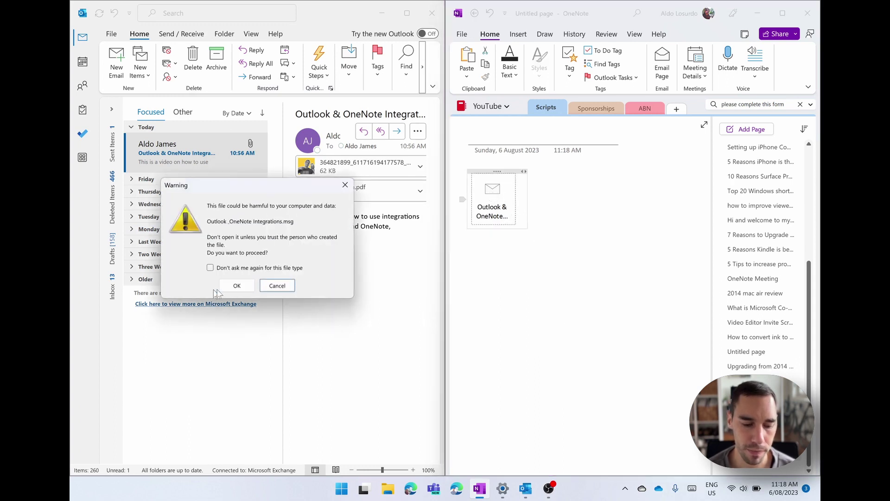
left_click(235, 284)
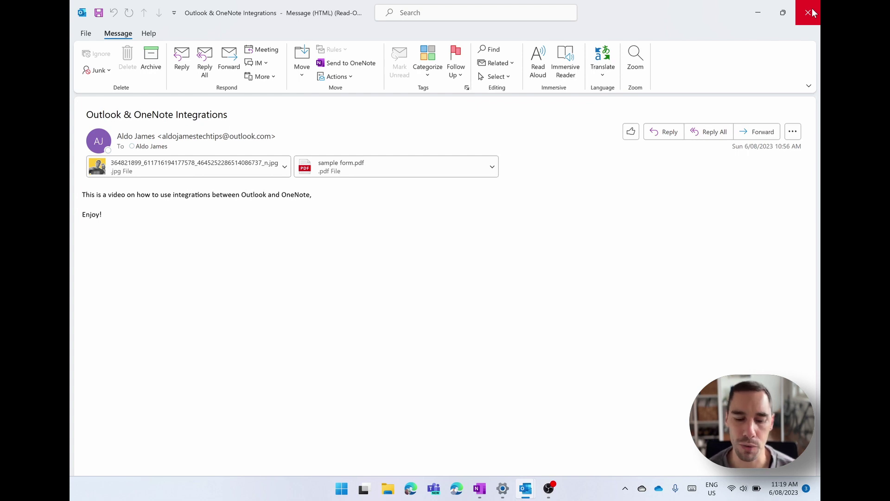
Close the opened message and drop the email's photo onto the OneNote page
left_click(812, 13)
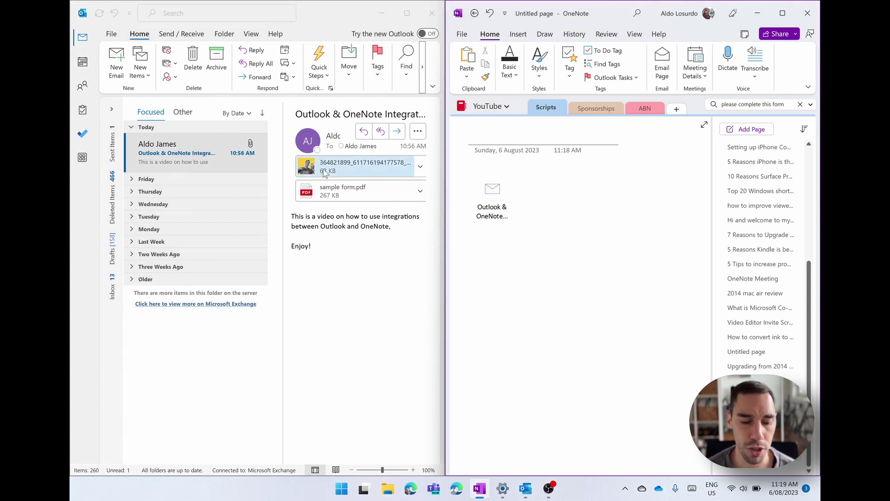
left_click_drag(324, 173, 580, 212)
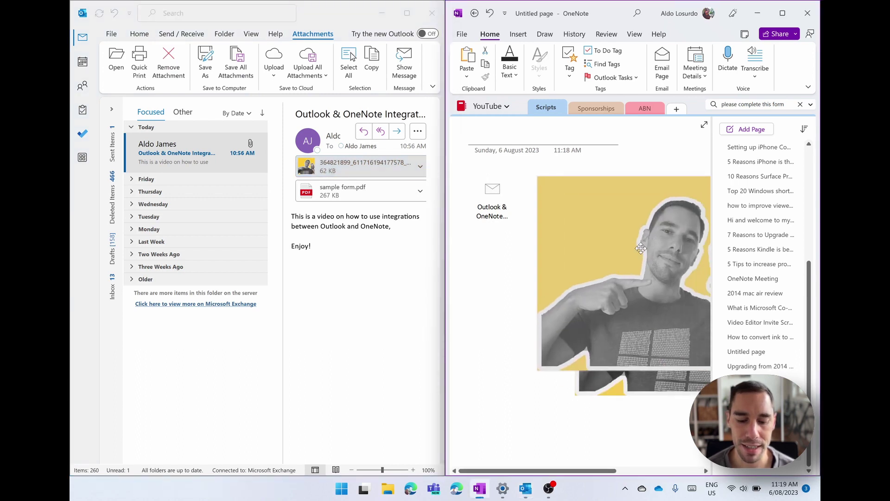
left_click(481, 248)
Attach sample form.pdf from the email to the page as a file
scroll(481, 249, "down", 5)
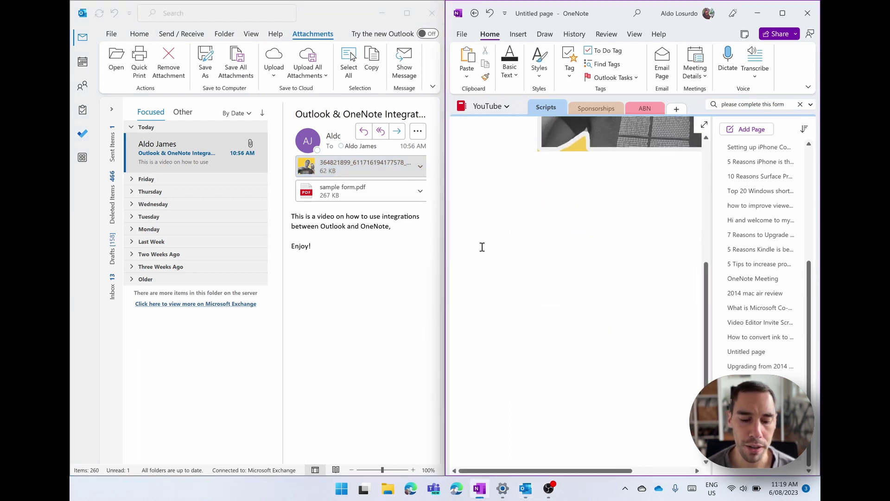
left_click_drag(352, 198, 562, 206)
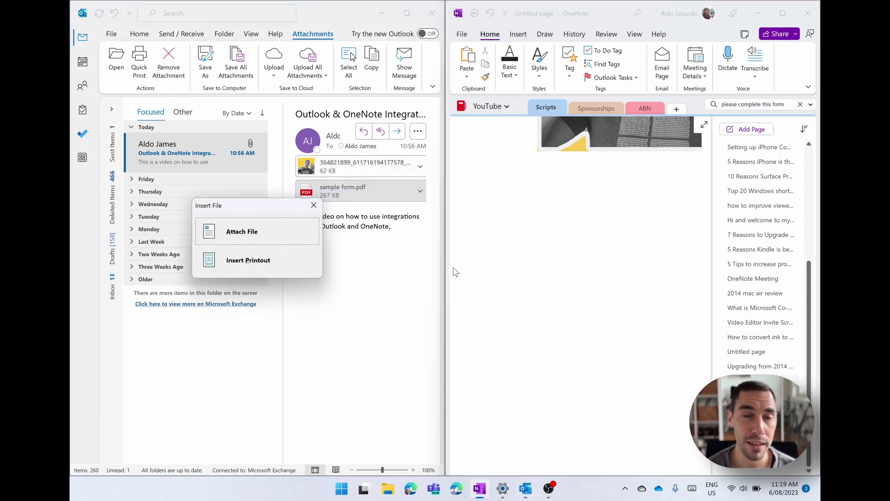
left_click(268, 240)
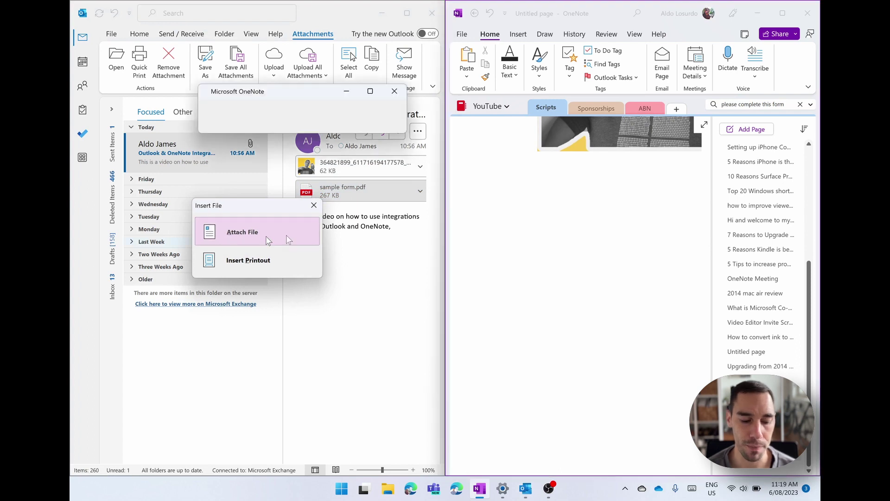
left_click_drag(555, 215, 499, 166)
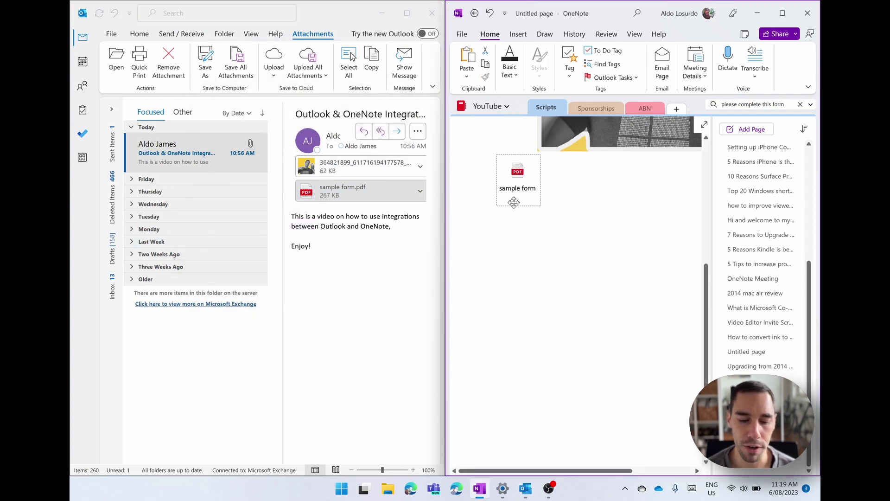
scroll(524, 250, "up", 5)
left_click_drag(524, 388, 499, 264)
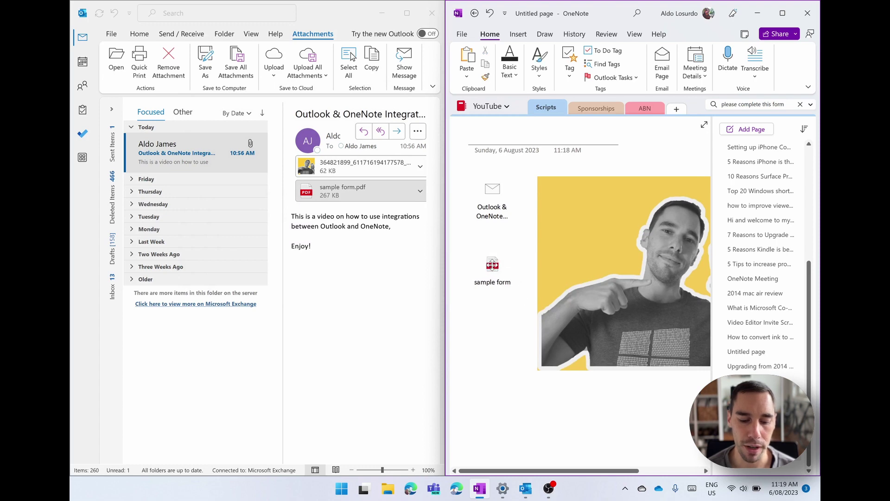
Open the attached sample form.pdf despite the warning, then close it
double_click(491, 267)
left_click(237, 286)
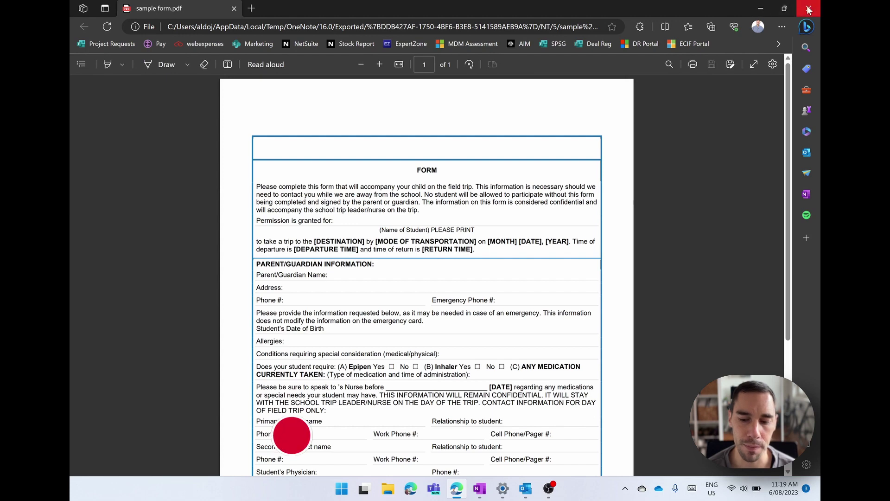
left_click(808, 8)
Insert sample form.pdf from the email onto the page as a printout
scroll(616, 362, "down", 3)
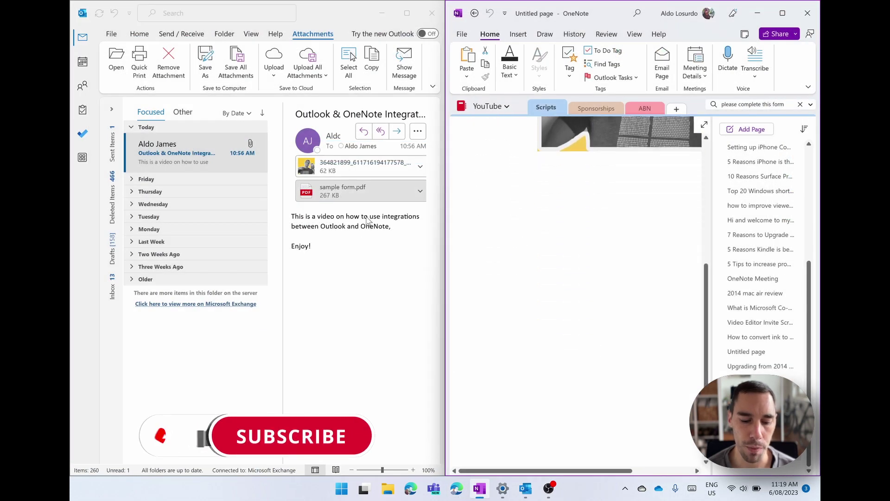
left_click_drag(352, 191, 537, 199)
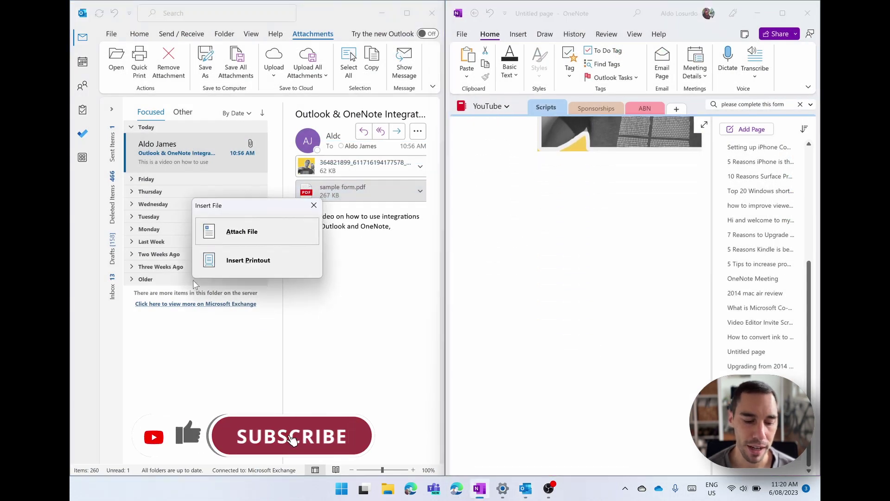
left_click(248, 260)
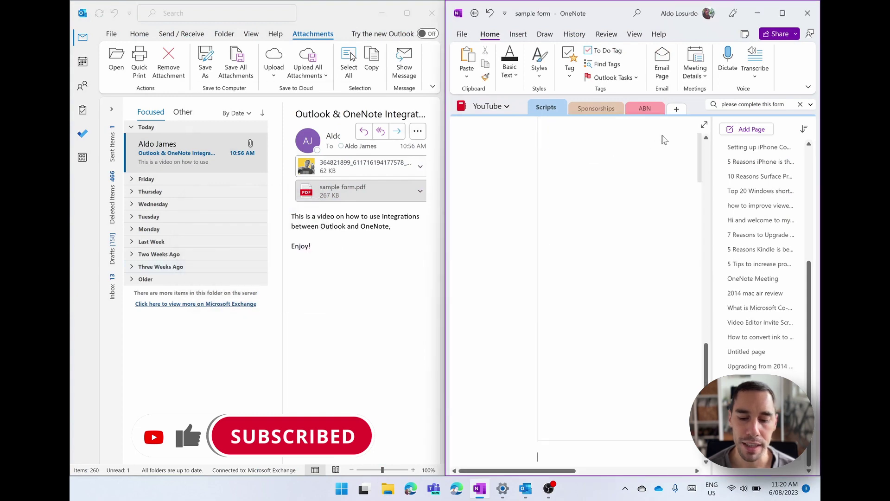
Read the printed form in Full Page View, then return to the normal notebook view
left_click(705, 125)
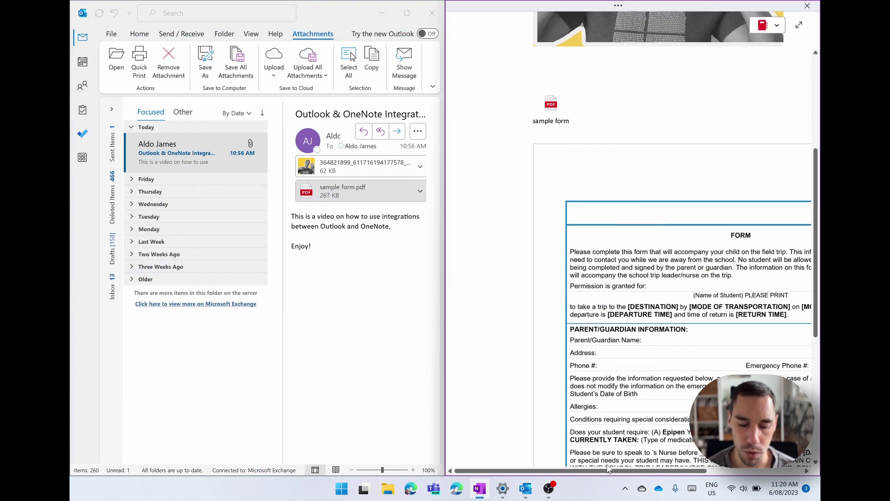
left_click_drag(607, 469, 691, 469)
scroll(635, 331, "down", 2)
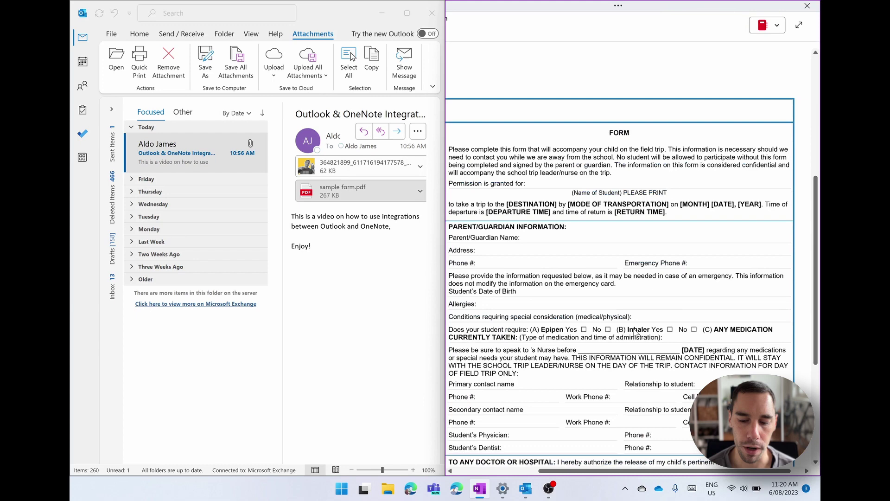
scroll(635, 332, "down", 2)
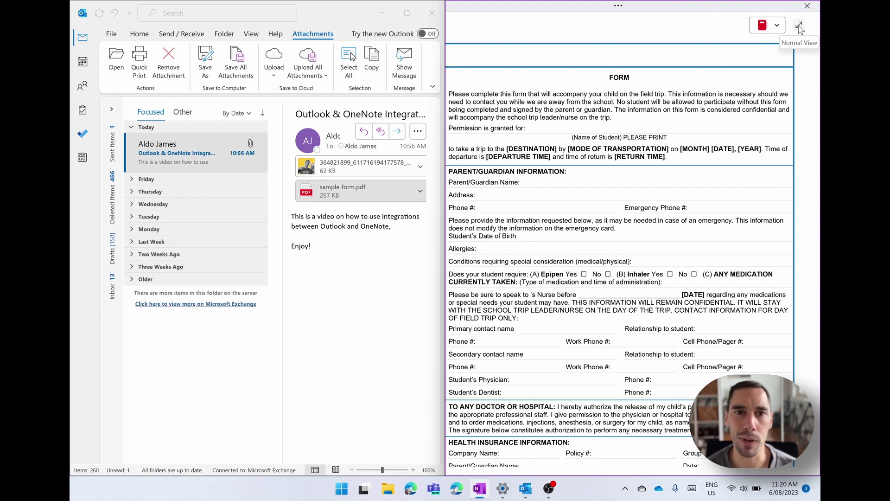
left_click(799, 26)
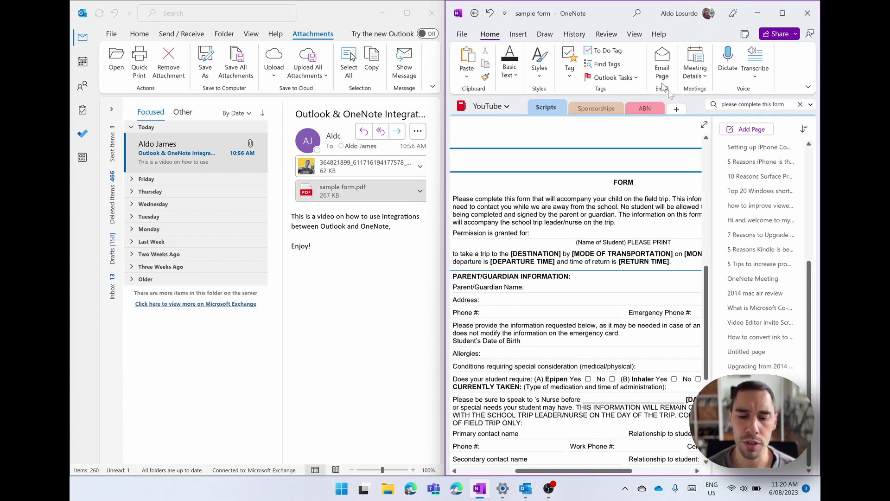
Maximize OneNote and start a new untitled page dated 6 August 2023, ready for typing
left_click(783, 13)
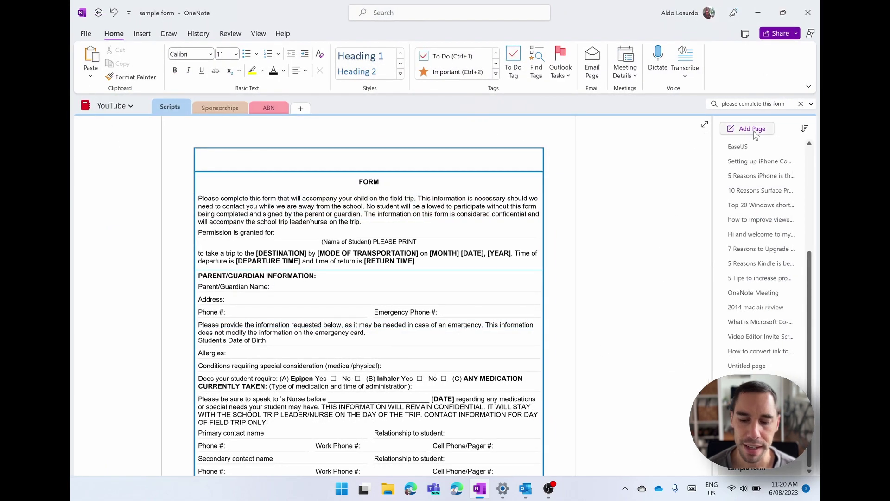
left_click(752, 129)
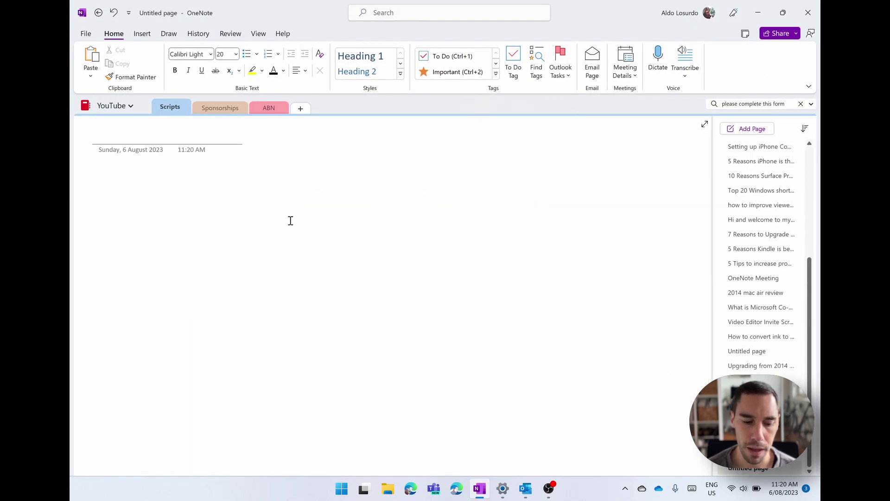
key("Return")
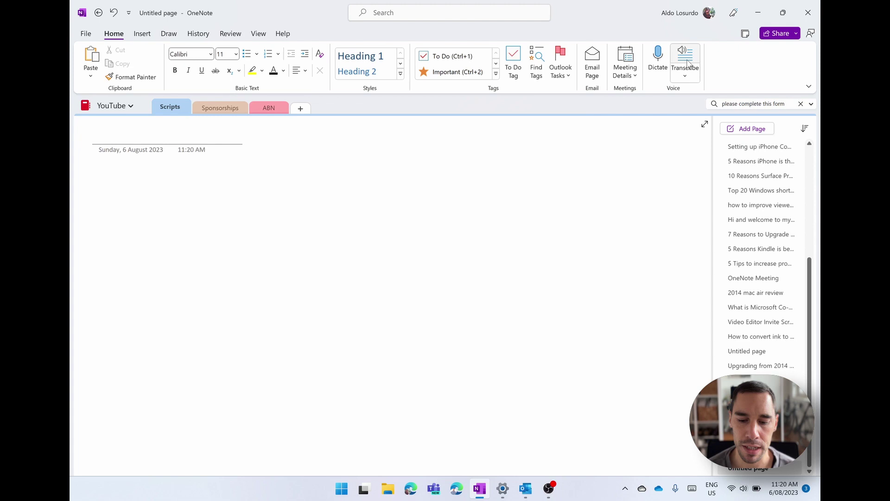
Insert the OneNote & Outlook video meeting details from today's meetings list
left_click(632, 80)
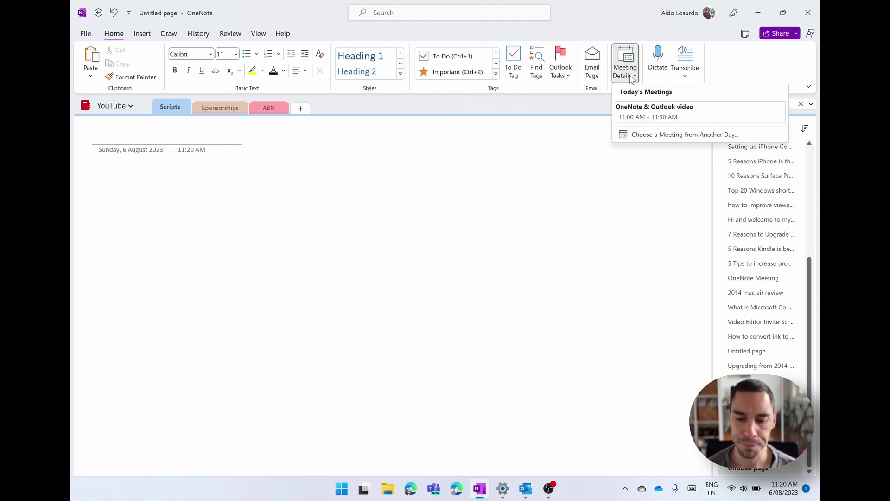
left_click(697, 119)
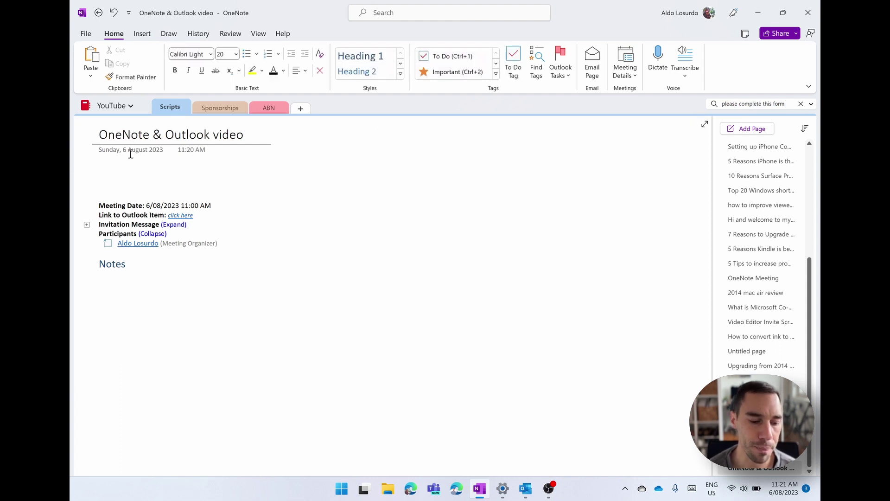
Move the meeting details block up under the date and expand the invitation message
left_click(138, 199)
left_click_drag(138, 199, 143, 175)
left_click(233, 191)
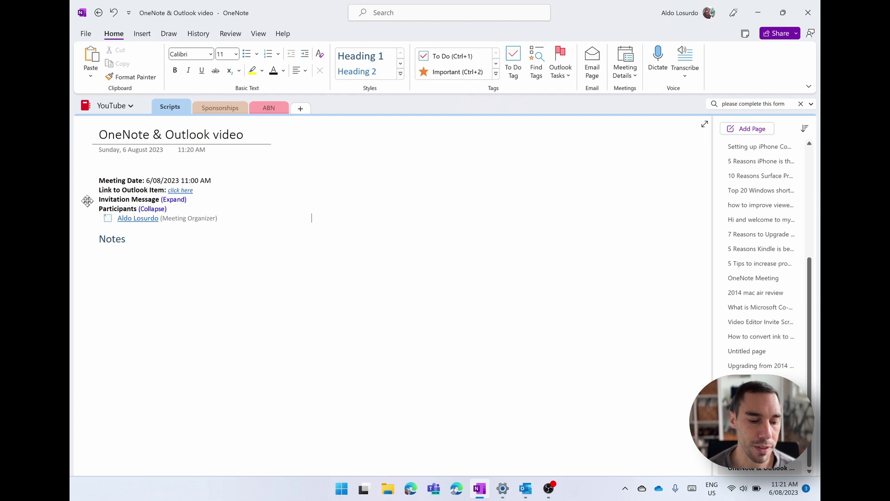
double_click(87, 200)
left_click(126, 212)
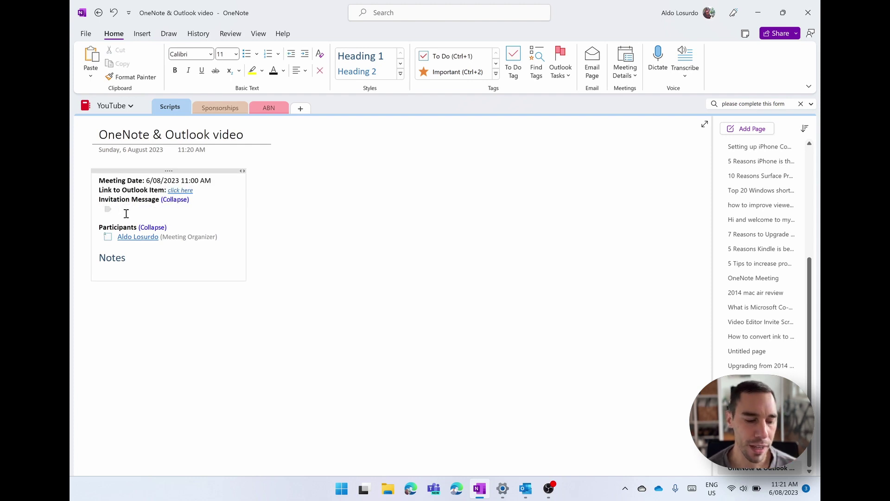
Checkbox the organizer and add two attendees as to-do items, ticking the second
left_click(234, 238)
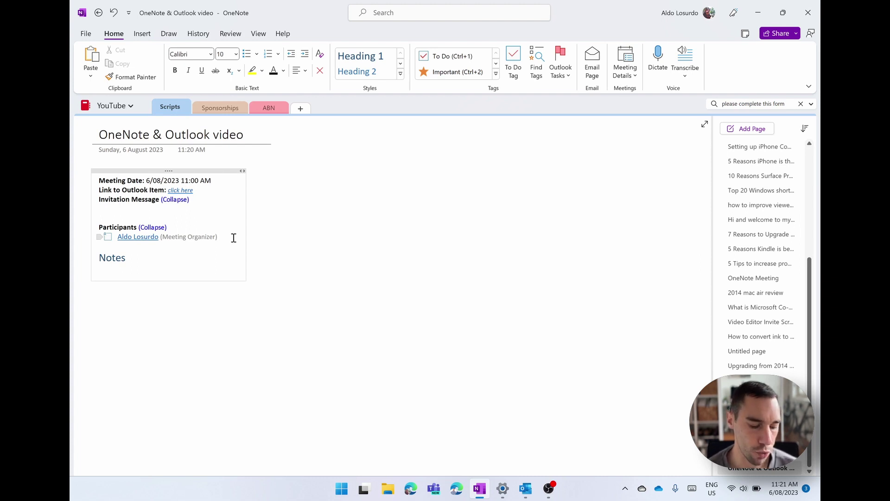
key("ctrl+1")
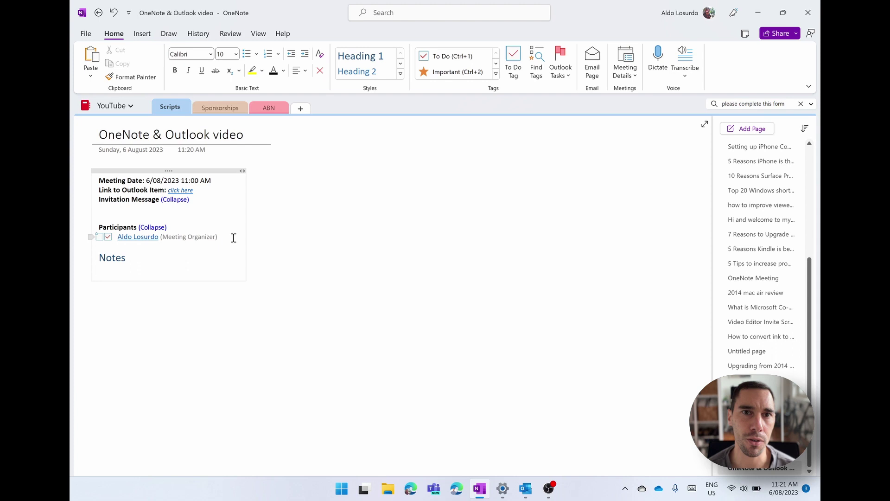
key("Return")
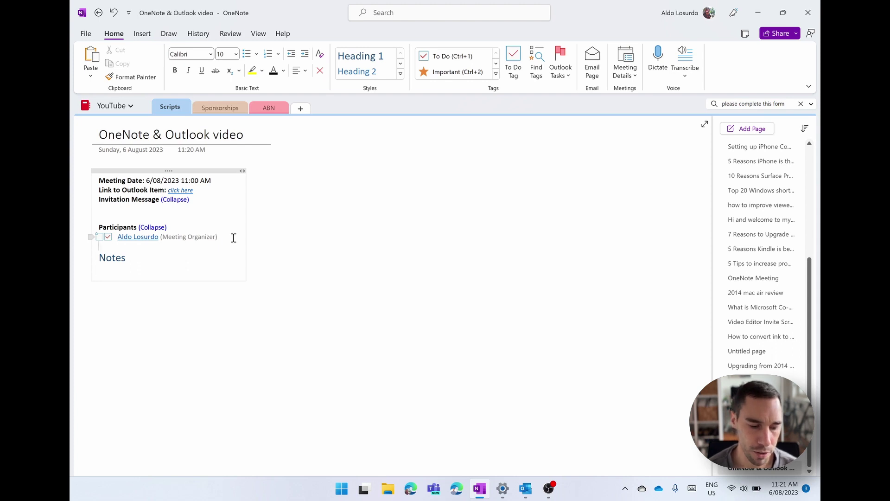
type("Bob")
key("Return")
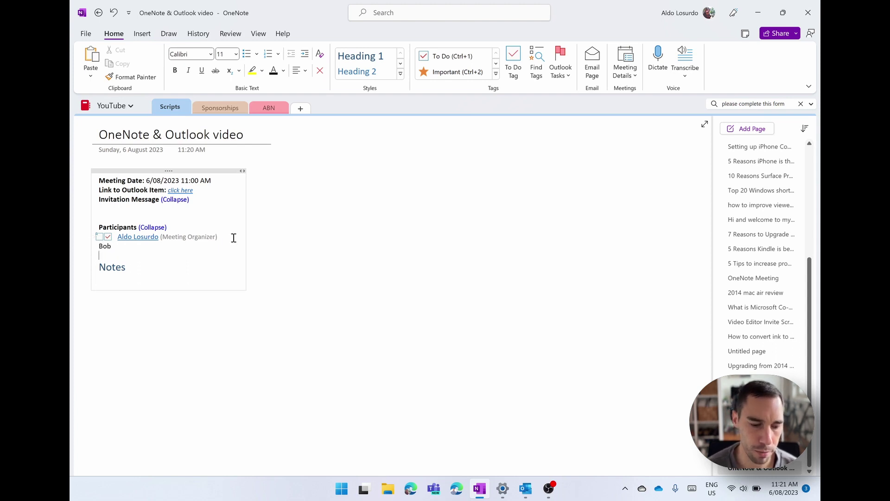
type("Charlie")
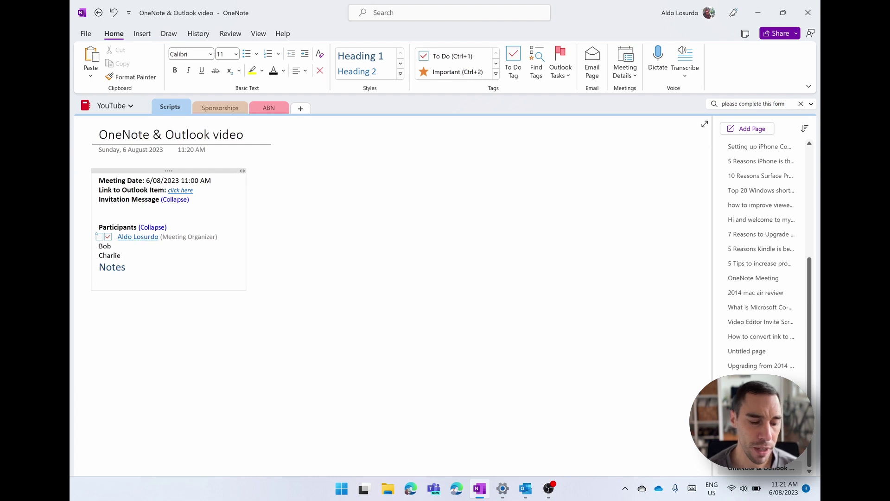
key("ctrl+1")
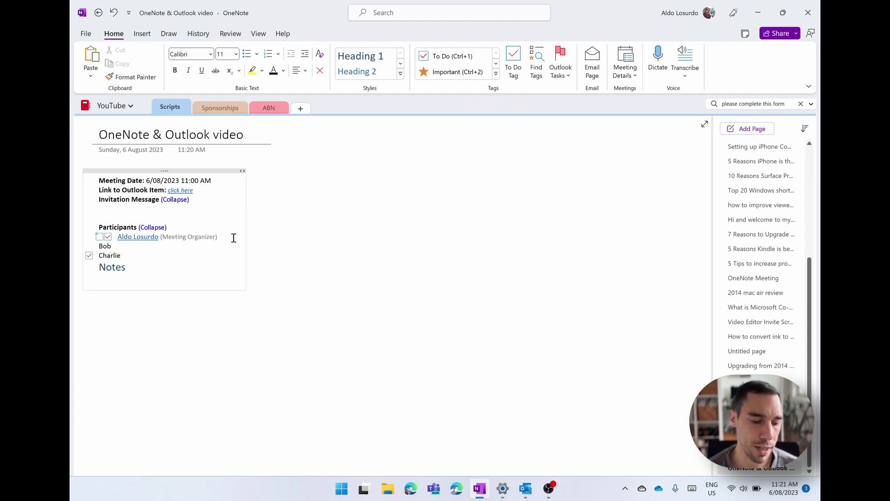
key("ctrl+1")
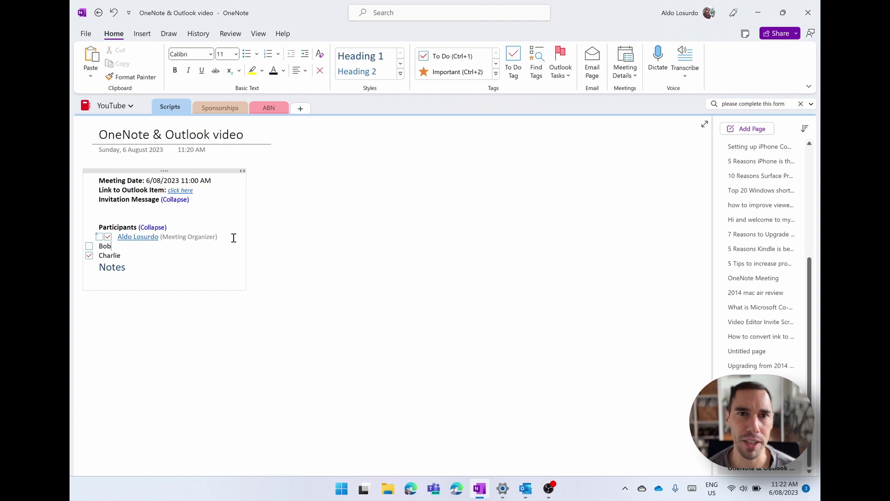
Type 'This is a great video!' on a new line under the Notes heading
left_click(184, 275)
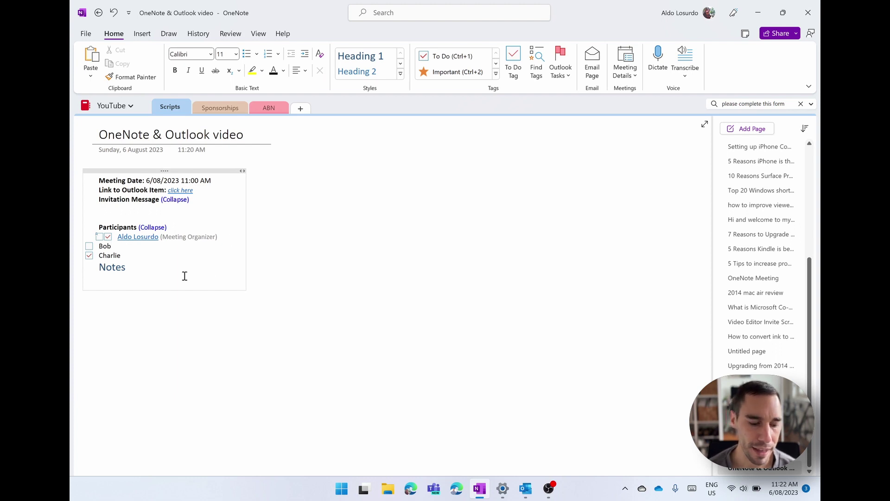
key("Return")
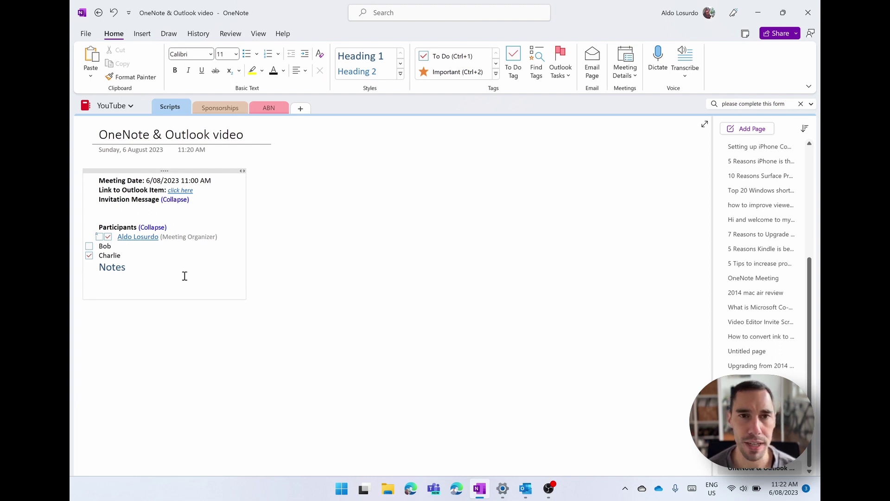
type("This is a great video!")
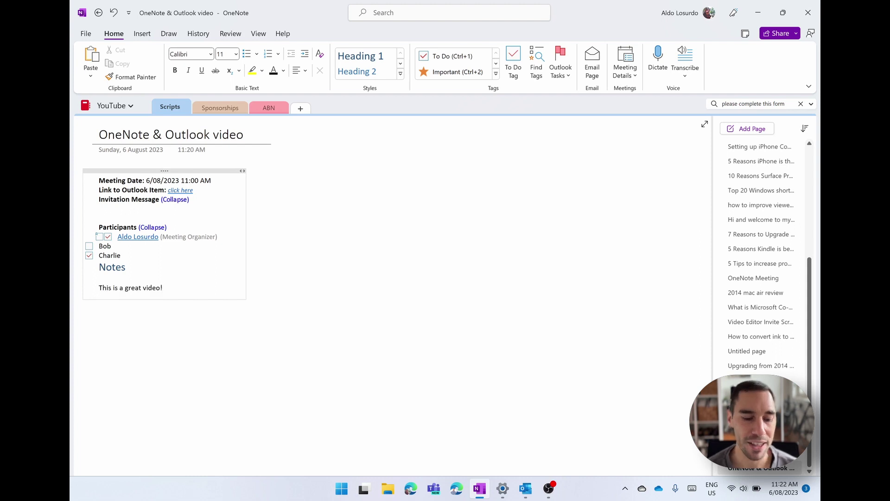
Email the meeting page as an Outlook message titled 'OneNote & Outlook video' and review it
left_click(593, 72)
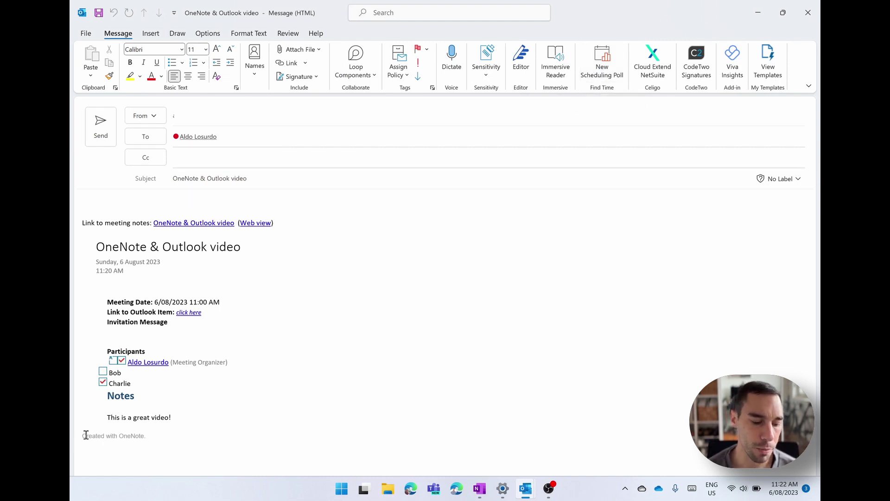
left_click_drag(85, 434, 156, 436)
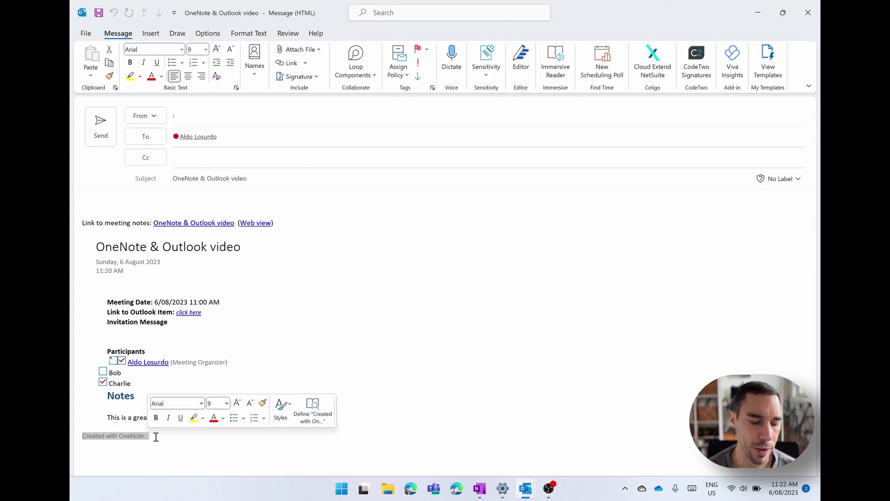
left_click(156, 436)
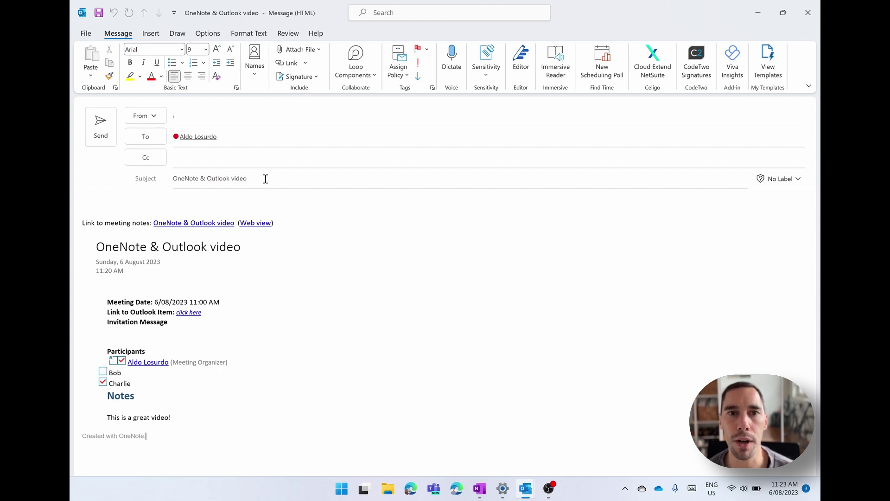
Add a new line 'Make sure to subscribe!' below the first note on the OneNote meeting page
key("alt+Tab")
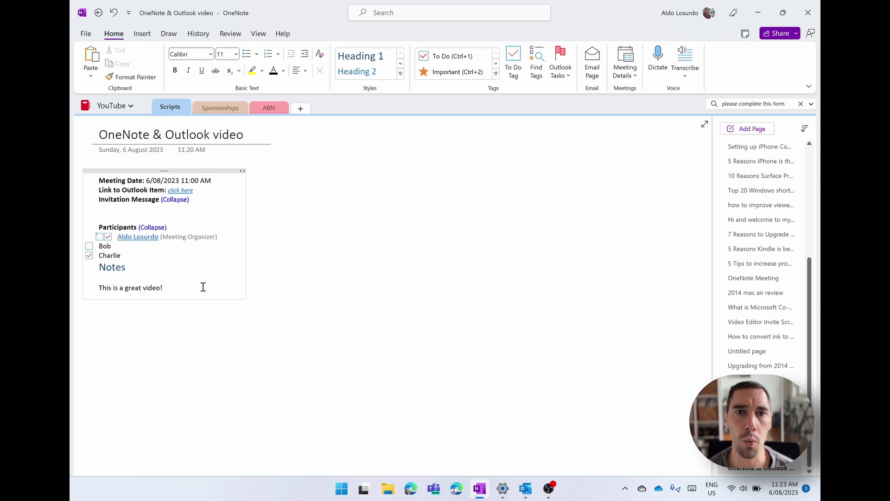
key("Return")
key("Return")
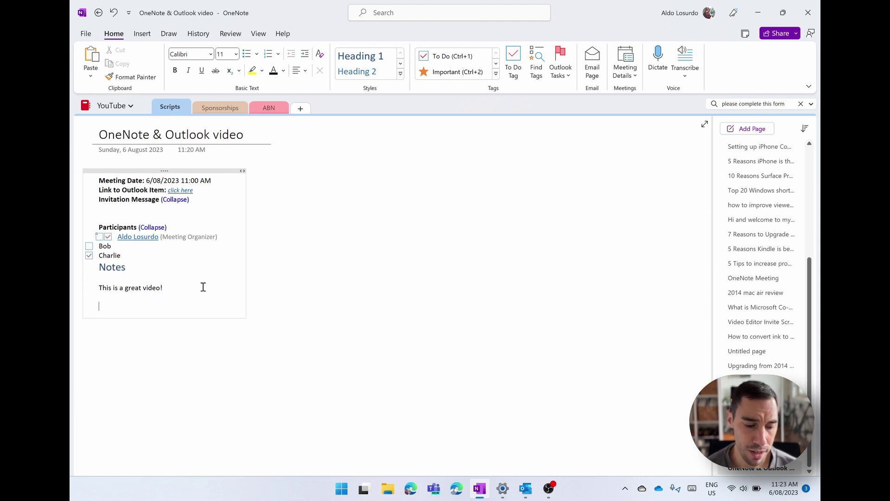
type("Make sure to")
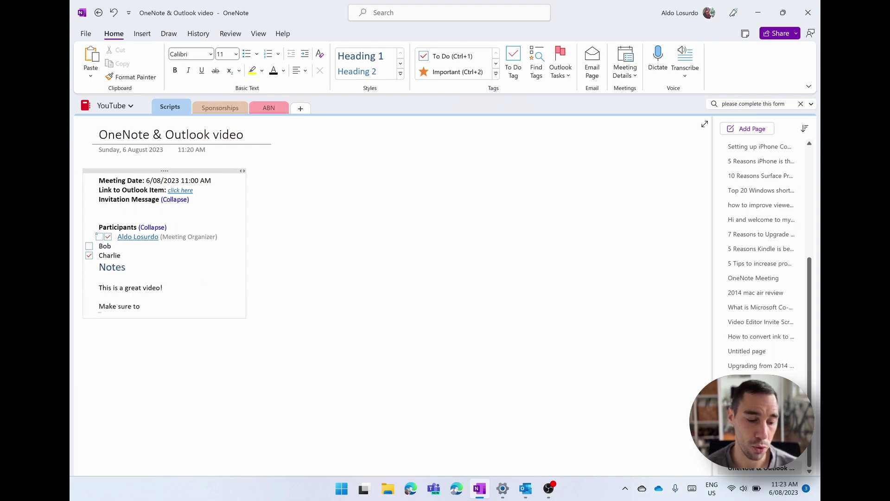
type(" subscri")
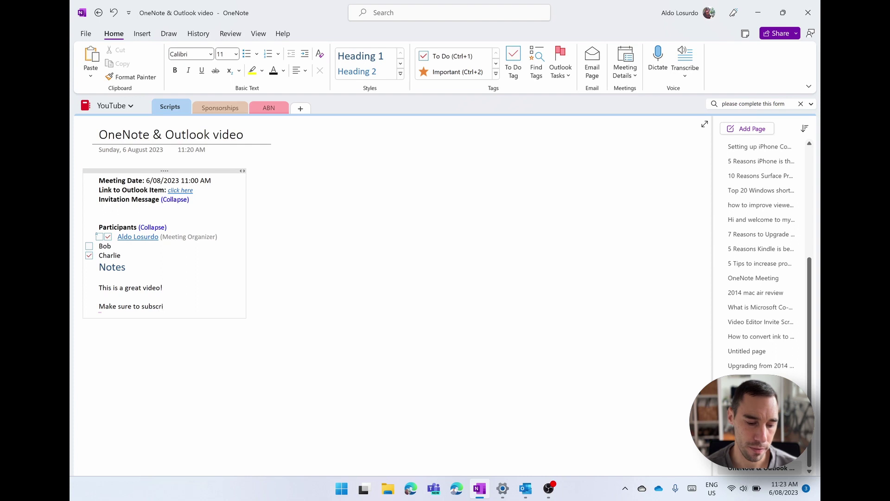
type("be!")
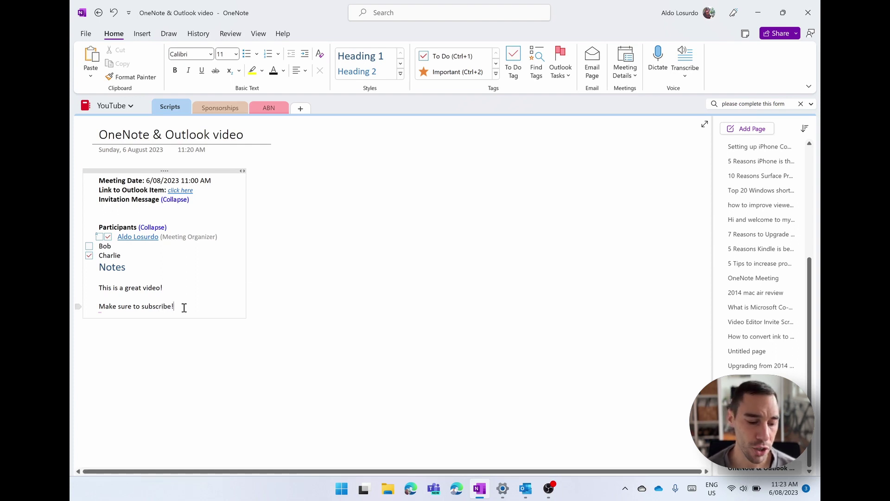
Flag the 'Make sure to subscribe!' line as an Outlook task due Today, then return to Outlook
left_click_drag(98, 306, 178, 310)
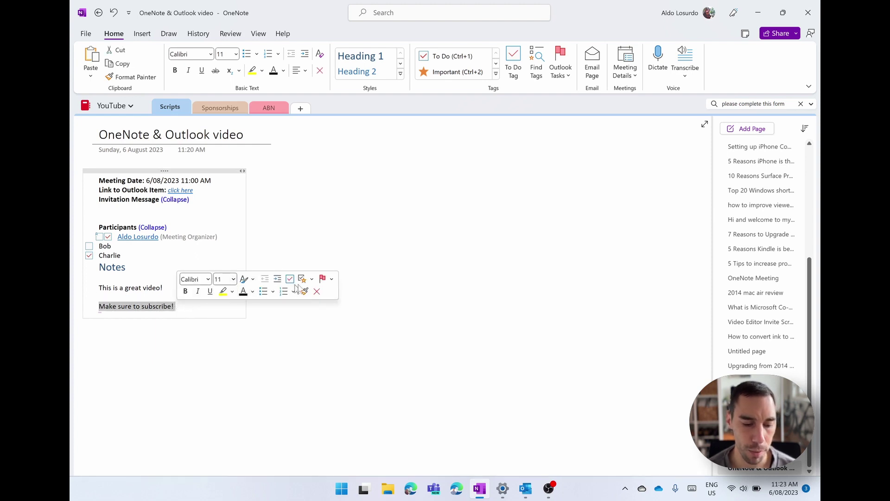
left_click(331, 280)
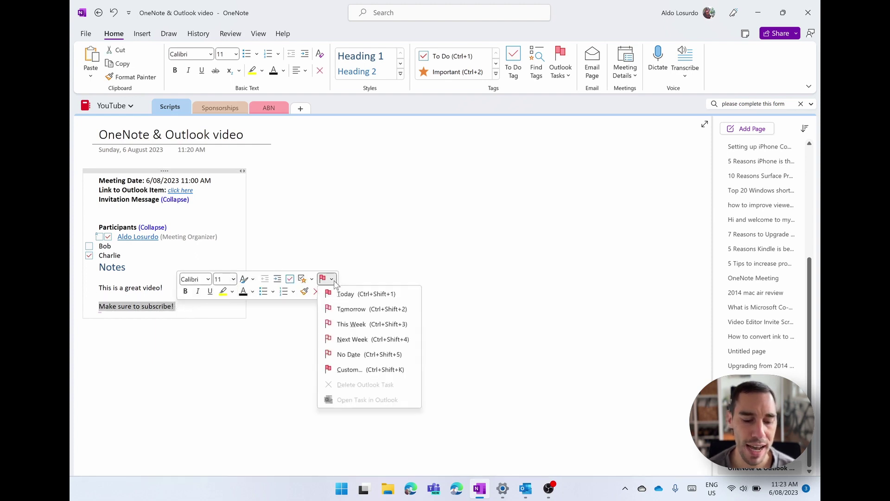
left_click(344, 294)
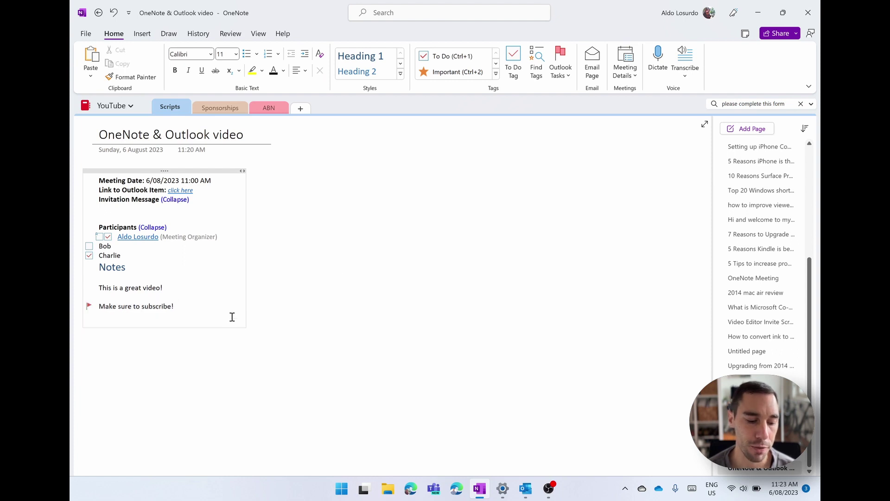
mouse_move(100, 306)
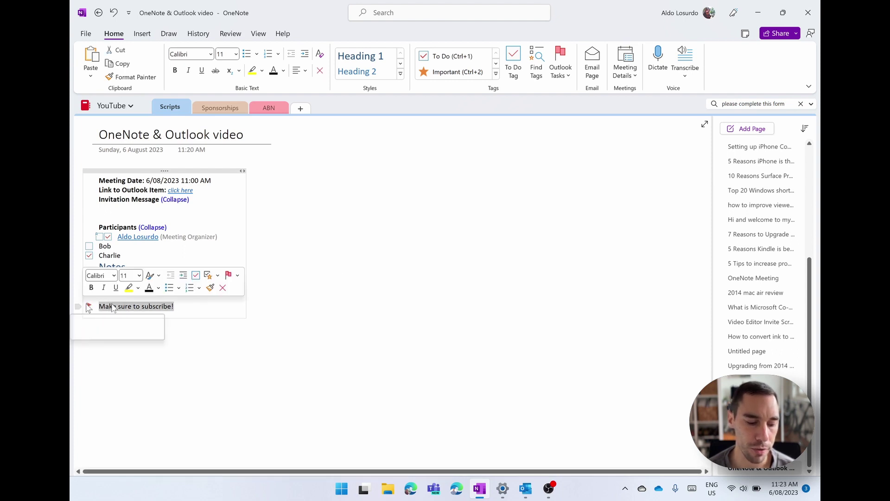
left_click(137, 307)
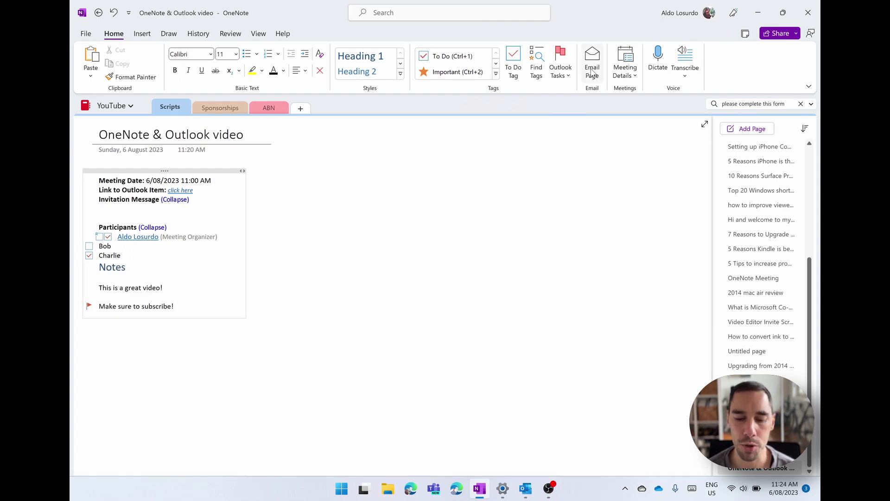
left_click(571, 75)
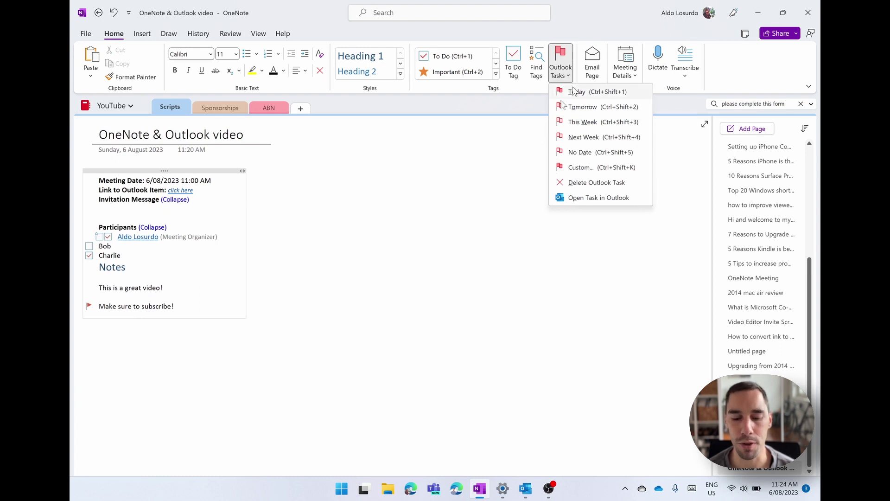
key("alt+Tab")
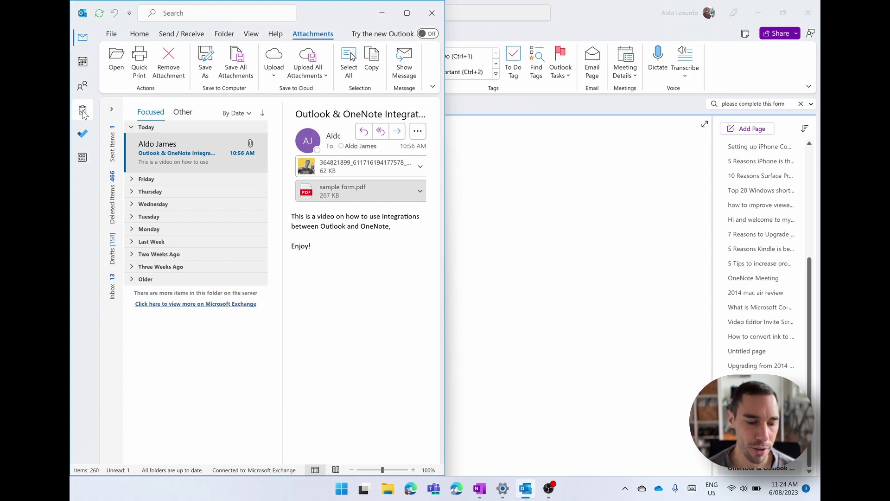
Mark the 'Make sure to subscribe!' task as complete in Outlook's task list
left_click(83, 109)
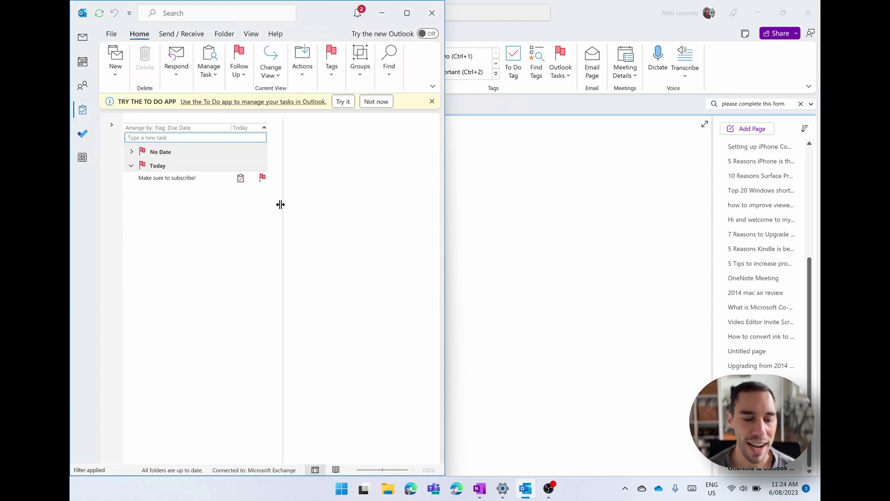
left_click(262, 177)
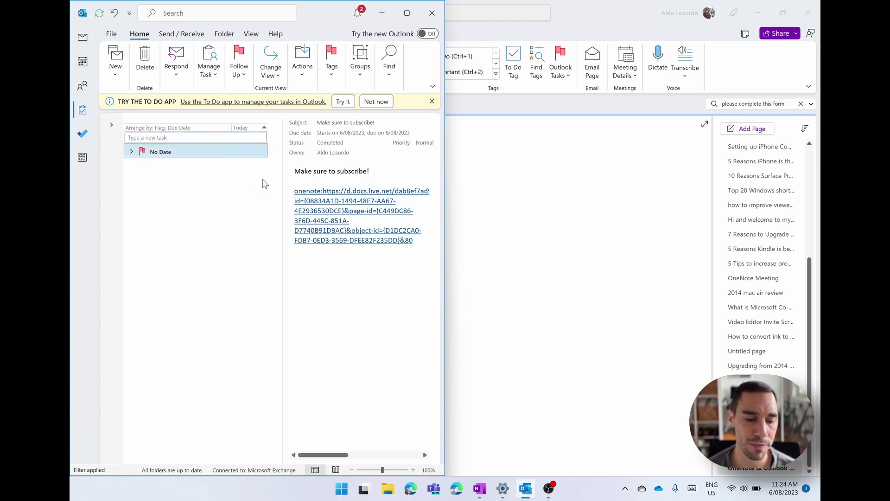